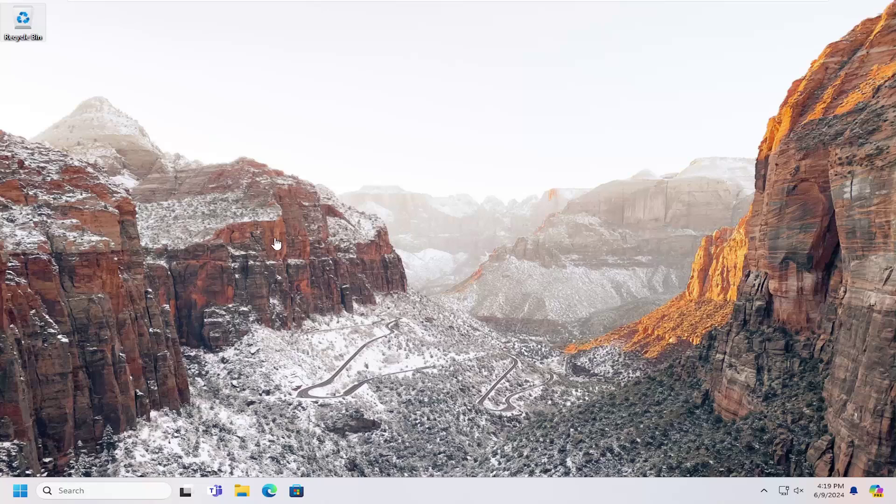
Bring up the Start menu to search for Control Panel.
left_click(20, 493)
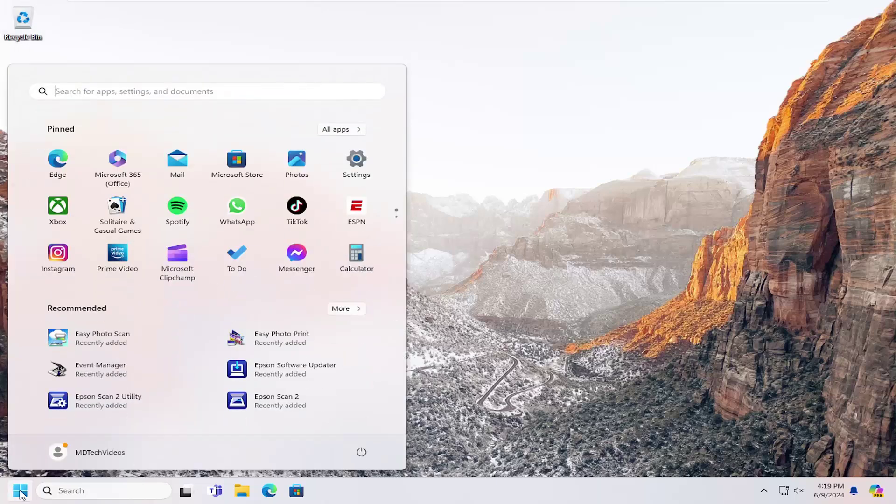
type("control p")
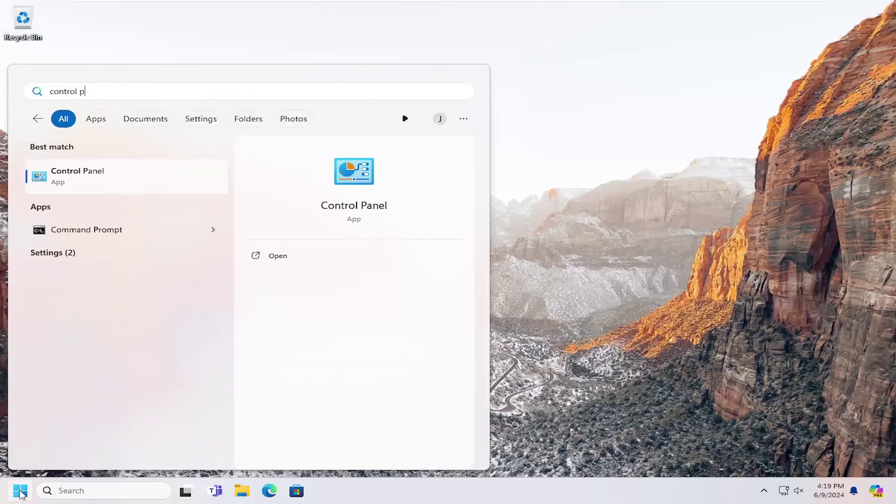
type("anel")
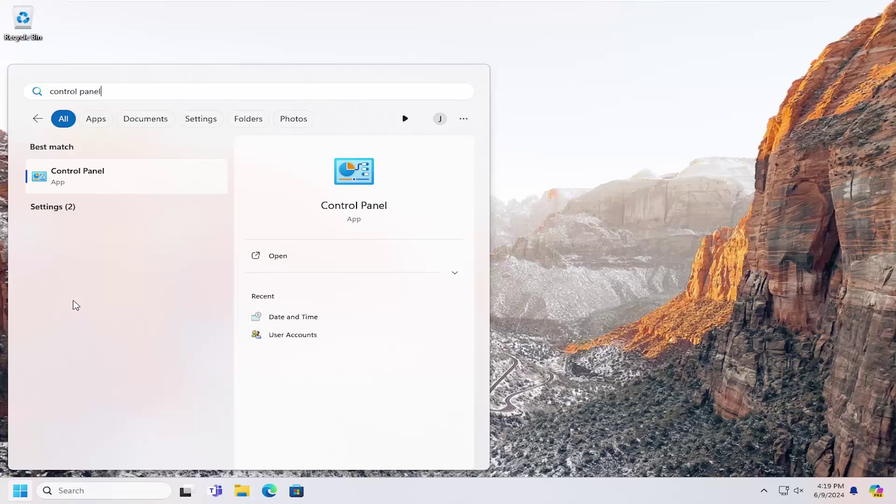
Launch Control Panel, keep View by set to Category, and go to Hardware and Sound.
left_click(81, 175)
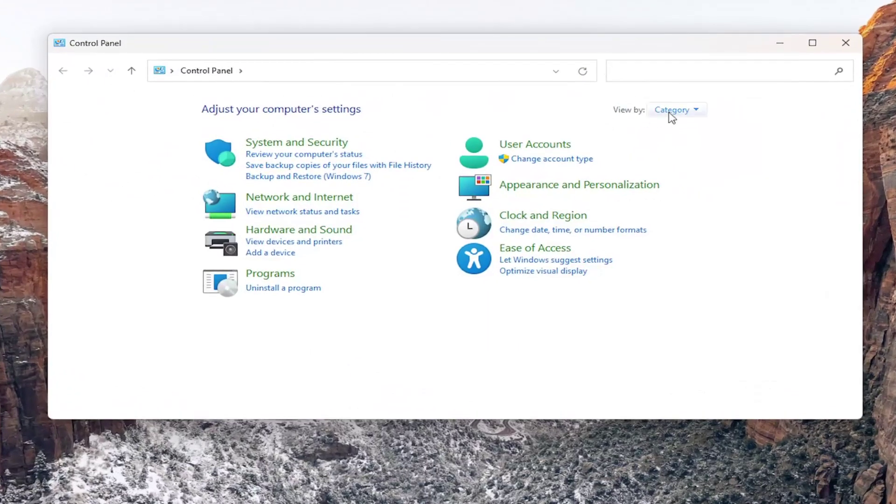
left_click(672, 117)
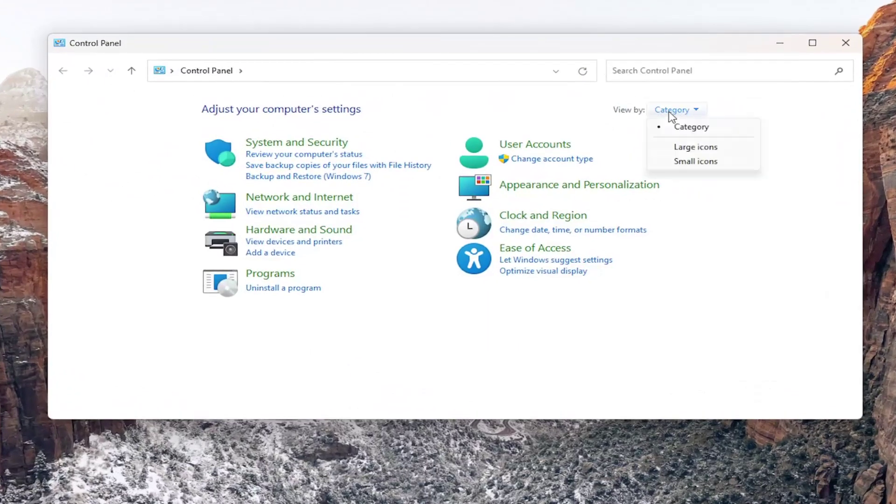
left_click(683, 131)
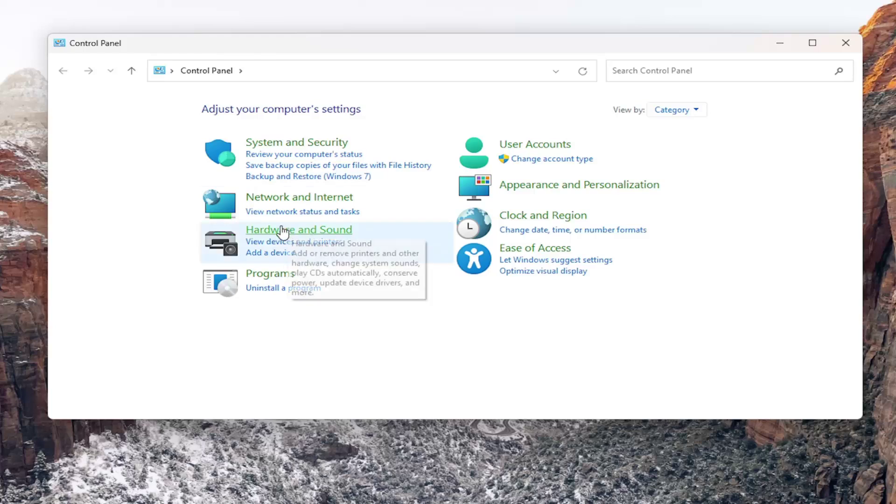
left_click(302, 234)
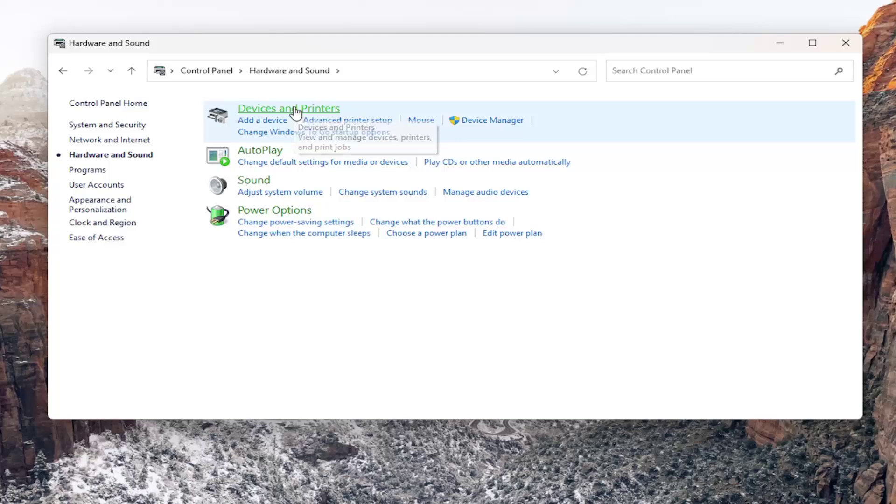
Reach the EPSON L3110 Series page under Printers & scanners and bring up its Printing preferences.
left_click(336, 116)
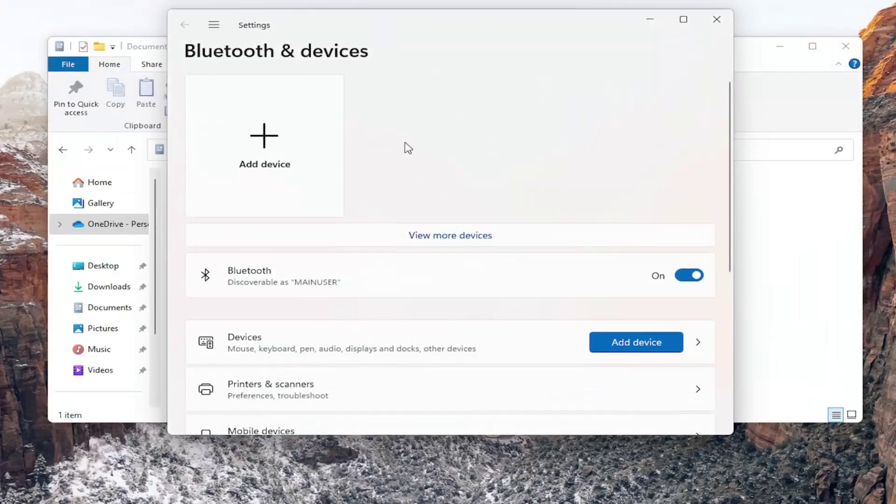
scroll(397, 237, "down", 1)
scroll(397, 249, "down", 2)
scroll(396, 249, "down", 1)
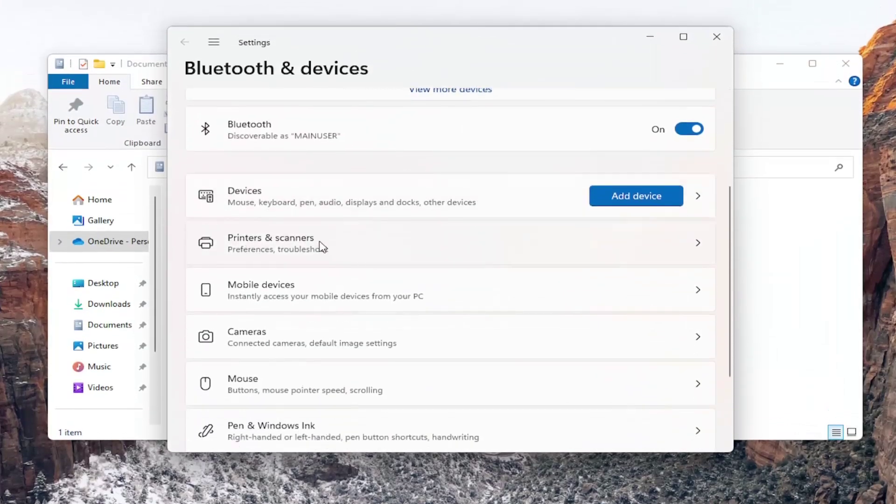
left_click(306, 248)
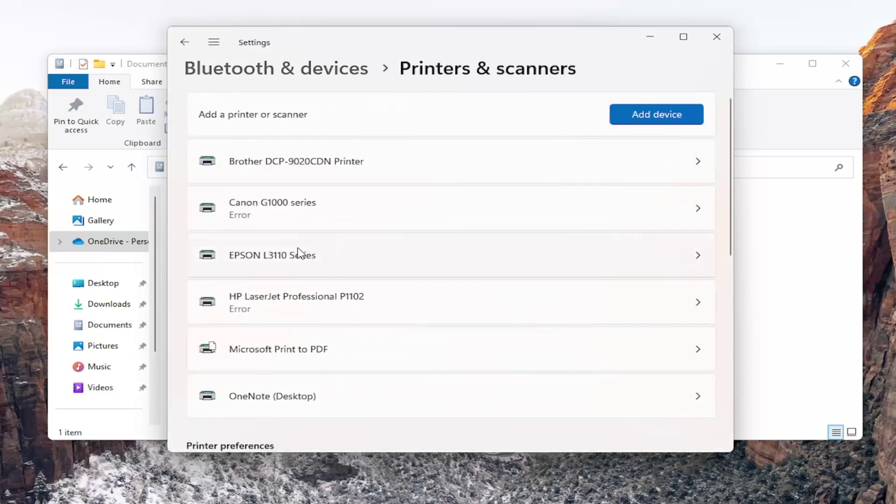
left_click(268, 263)
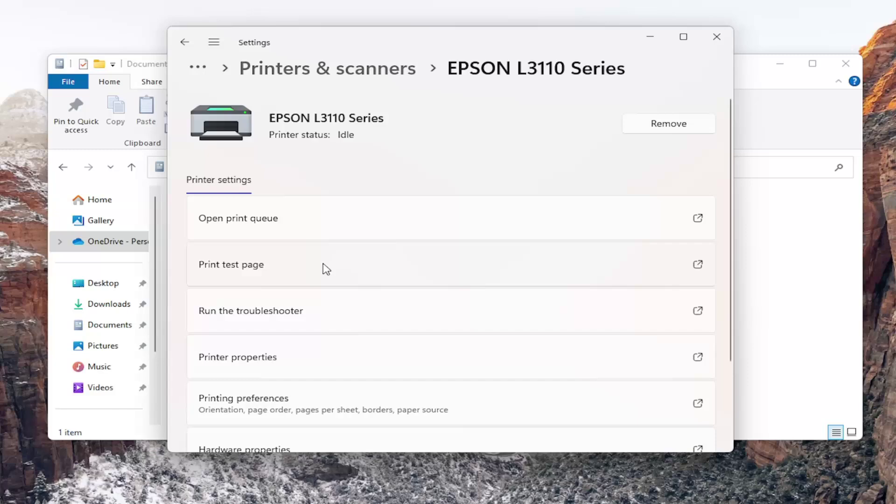
scroll(323, 268, "down", 2)
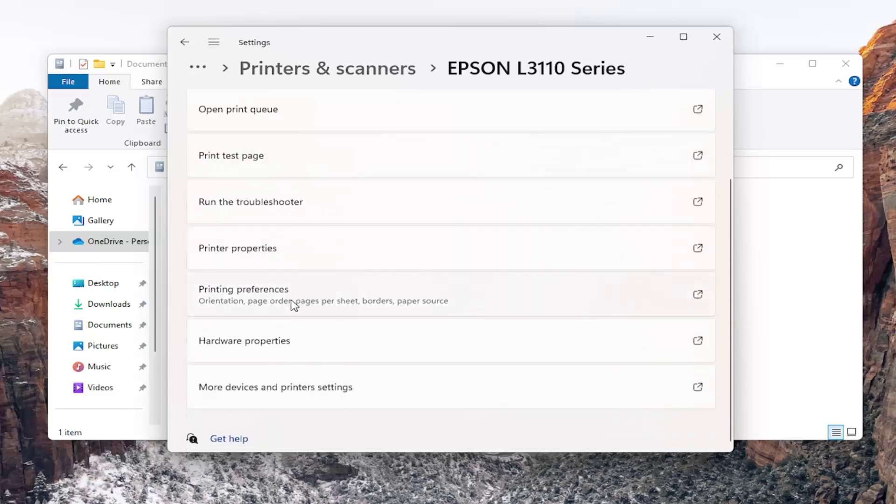
left_click_drag(460, 175, 376, 61)
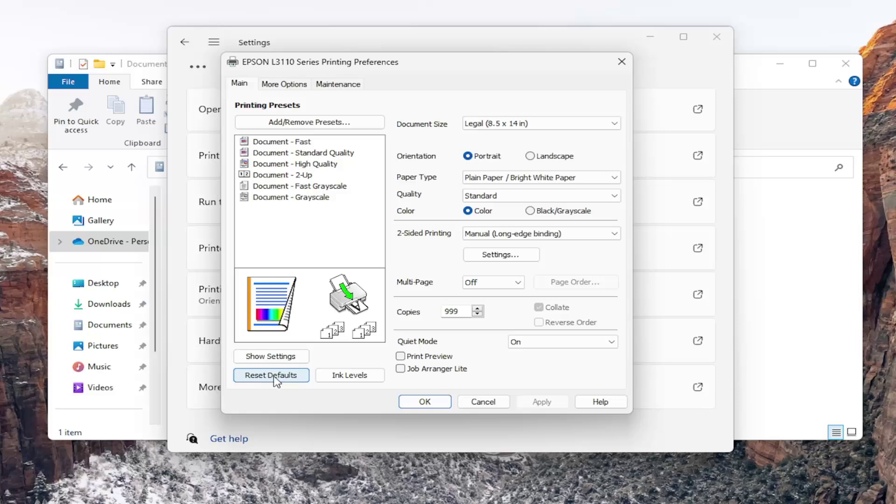
Reset the L3110 driver to defaults (Letter, 2-sided off, 1 copy, Quiet Mode off), confirm, and save.
left_click(272, 377)
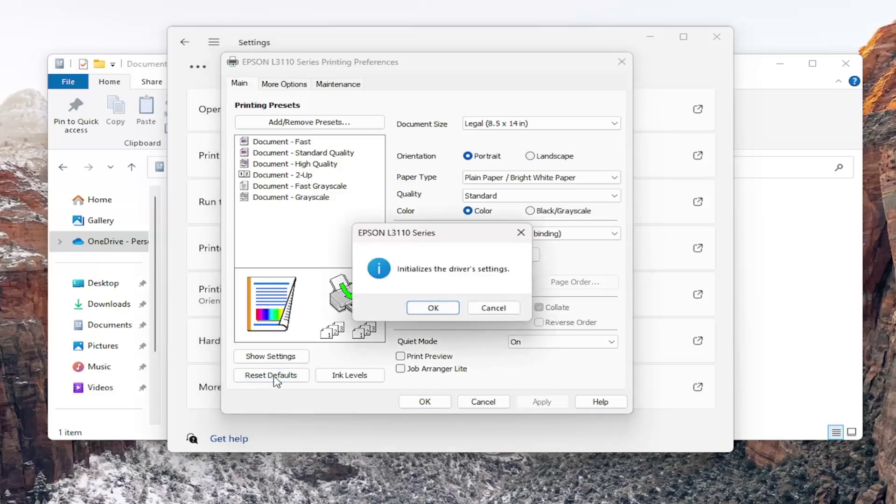
left_click(421, 313)
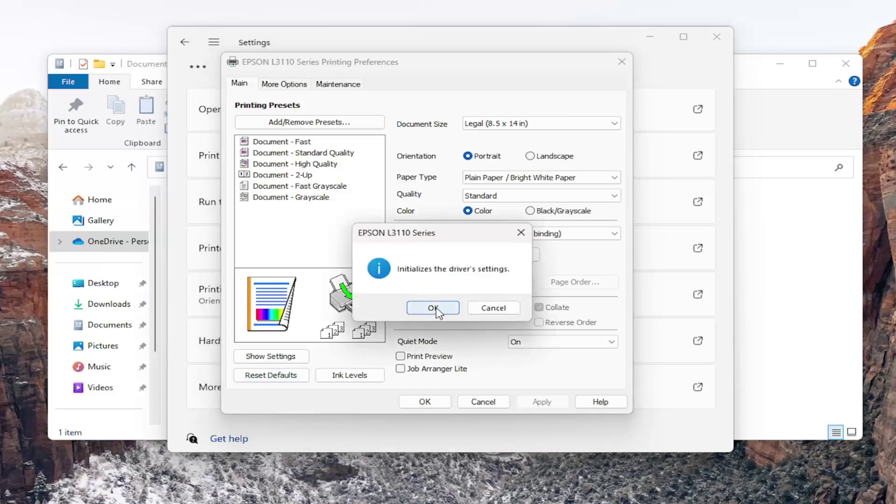
left_click(426, 403)
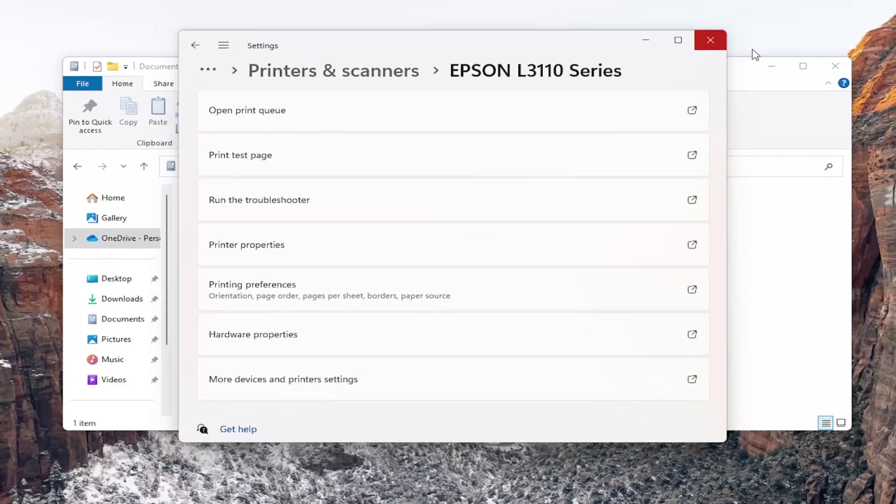
Close the Settings and File Explorer windows, leaving the desktop.
left_click(716, 36)
left_click(846, 63)
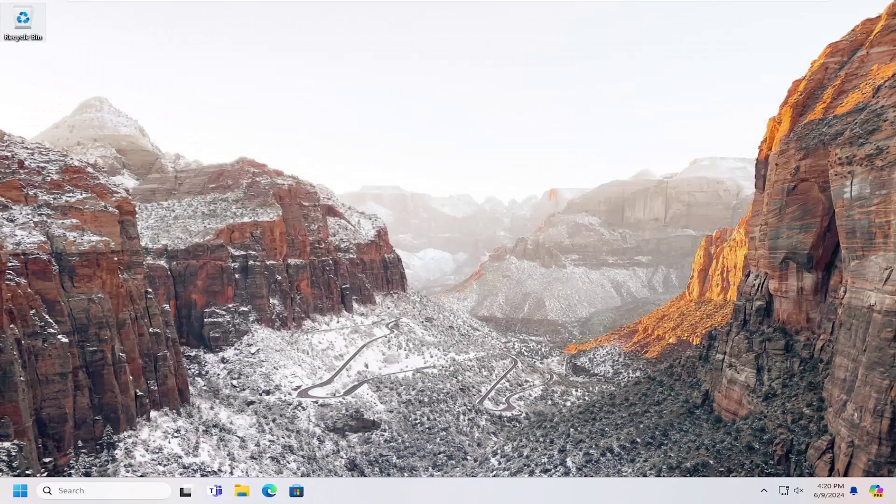